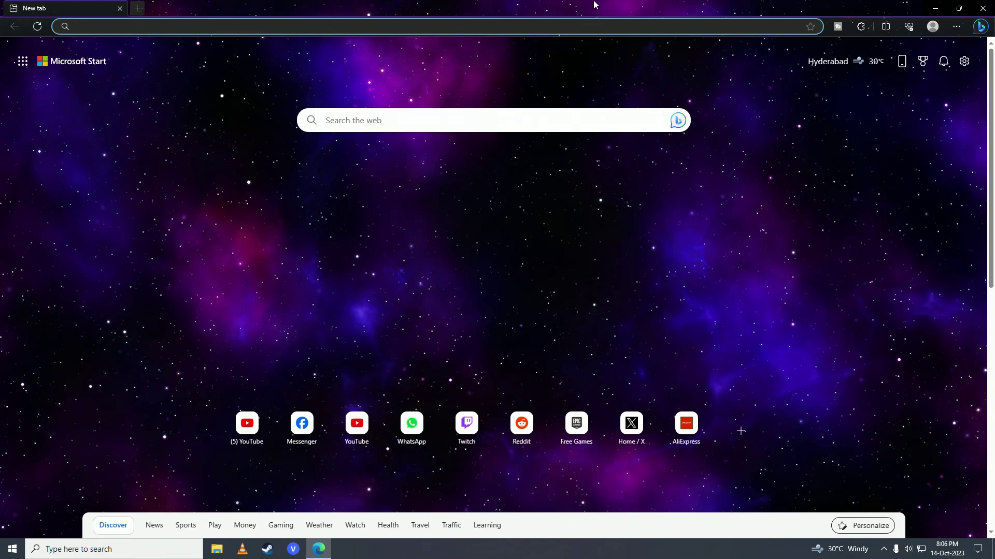
# Step: Search the web for 'bluestacks' in Edge and open the official bluestacks.com site
pyautogui.write('https://www.google.com/search?q=bluestacks&oq=bluestacks&gs_lcrp=EgZjaHJvbWUyBggAEEUYOTIGCAEQRRg7MgYIAhBFGD3SAQgxNDgxajBqMagCALACAA&sourceid=chrome&ie=UTF-8')
pyautogui.press('Return')
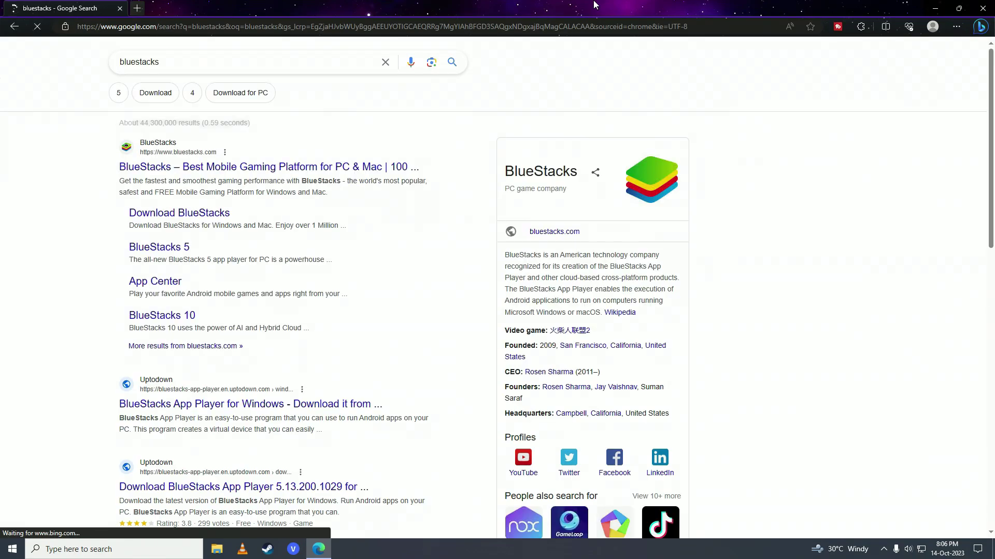
pyautogui.click(164, 162)
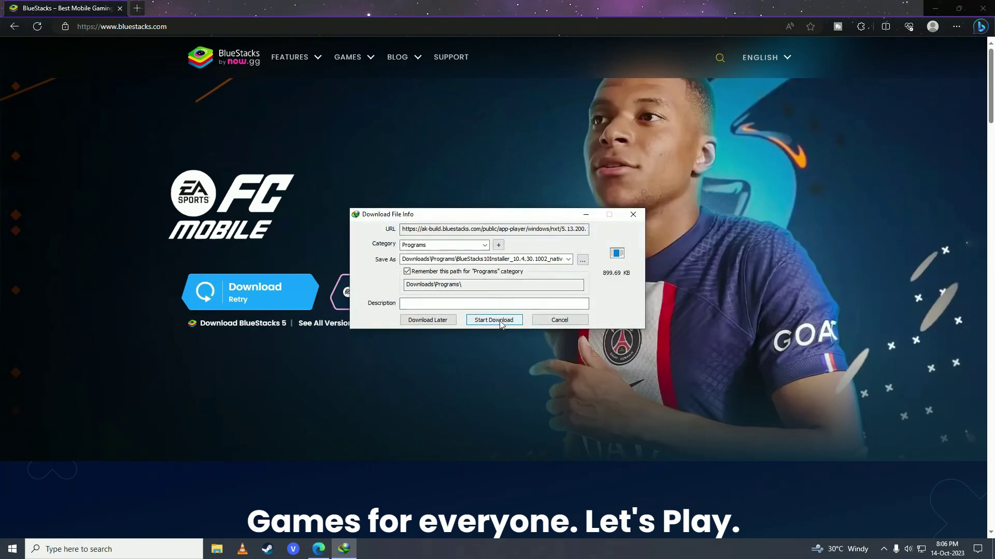
# Step: Download the BlueStacks installer, launch it, approve the UAC prompt, and close Edge
pyautogui.click(494, 320)
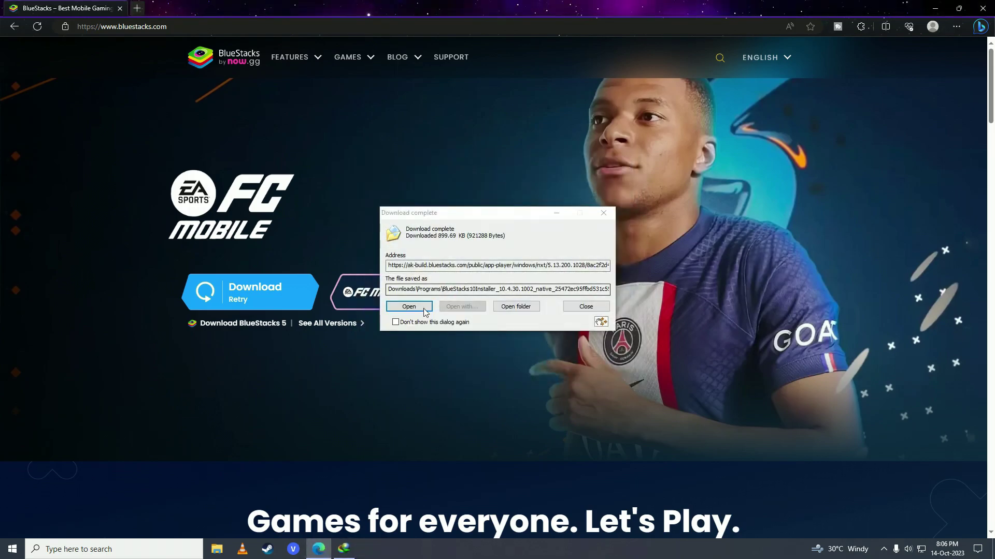
pyautogui.click(424, 308)
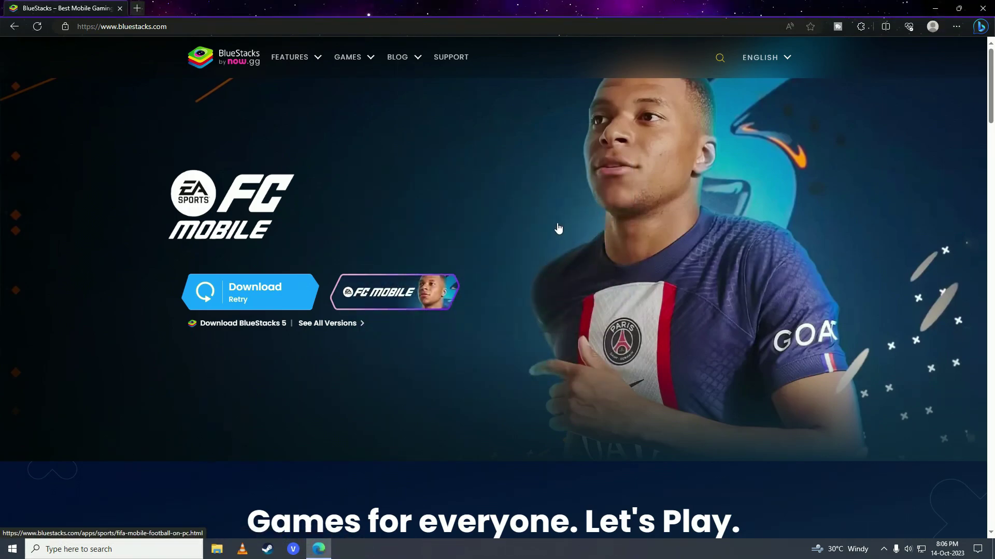
pyautogui.click(467, 349)
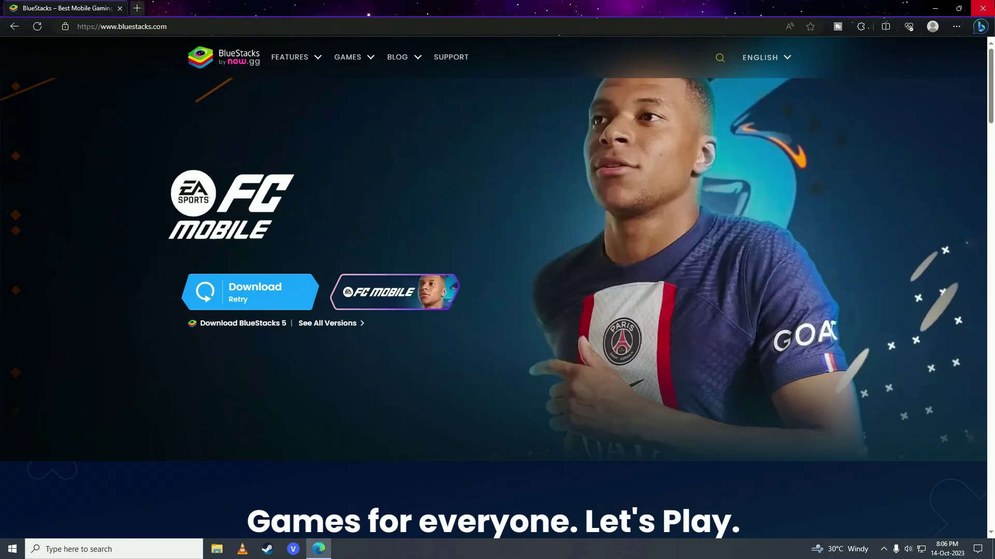
pyautogui.click(982, 8)
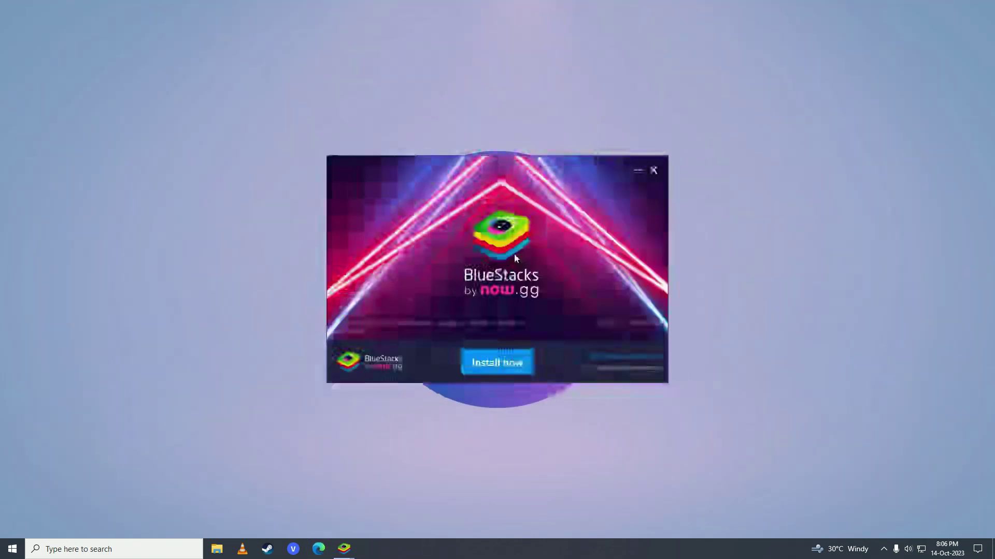
# Step: Install BlueStacks to the default ProgramData folder, then expand the hidden tray icons while it extracts
pyautogui.click(605, 358)
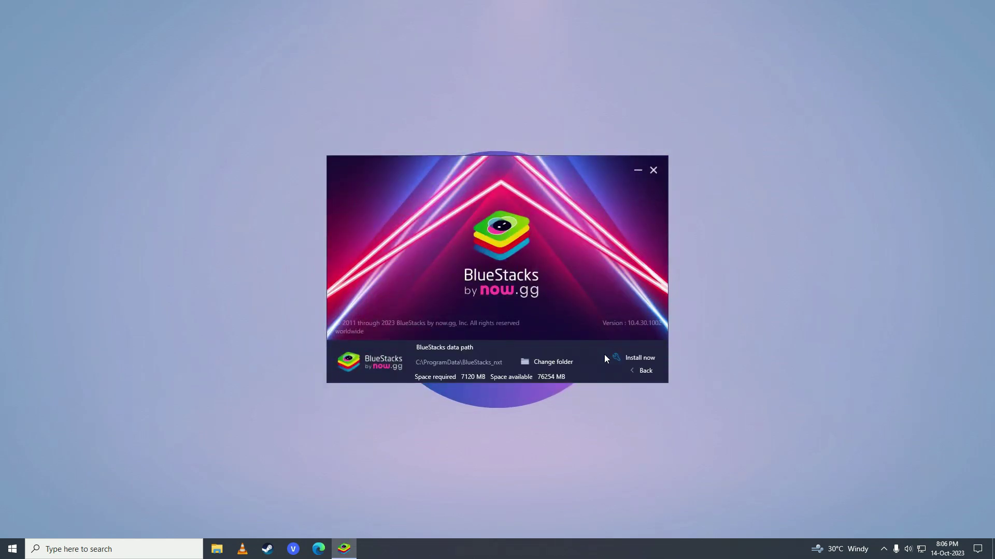
pyautogui.click(640, 358)
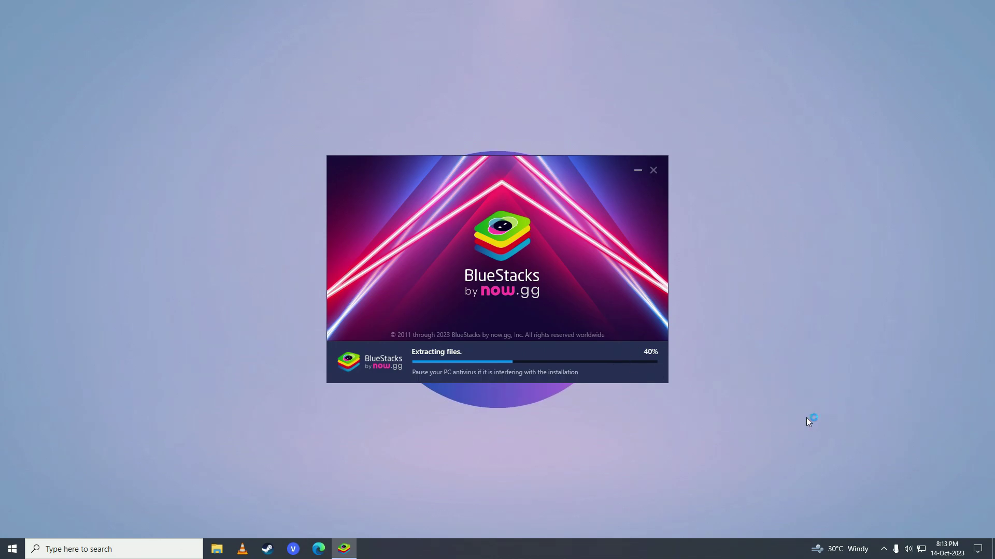
pyautogui.click(884, 550)
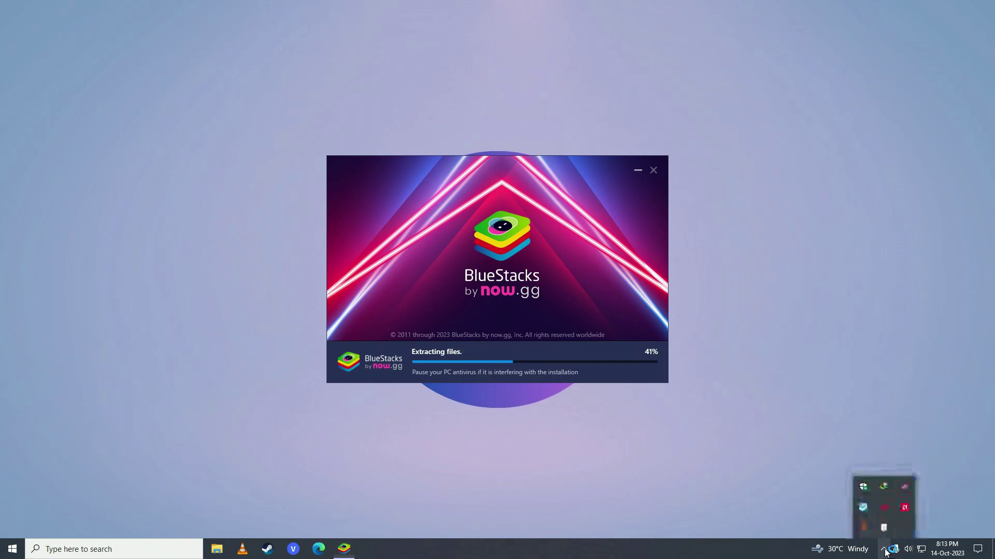
# Step: Turn Real-time protection off under Windows Security's Virus & threat protection settings
pyautogui.click(864, 487)
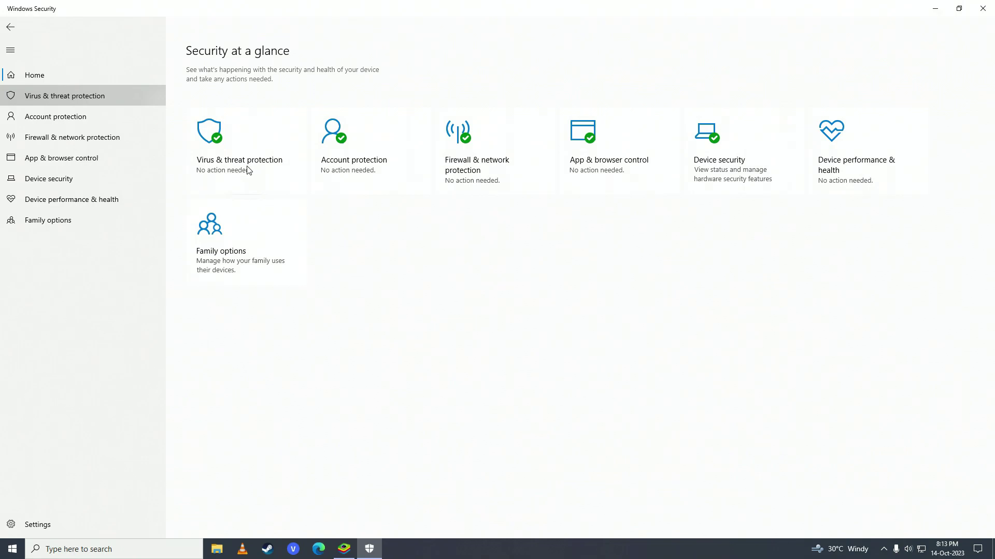
pyautogui.click(191, 170)
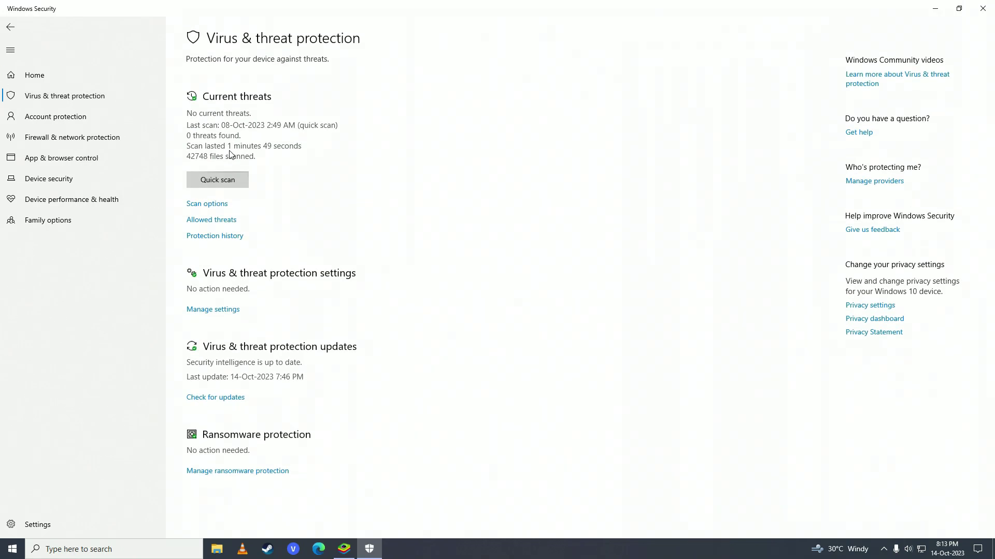
pyautogui.click(220, 311)
pyautogui.click(220, 310)
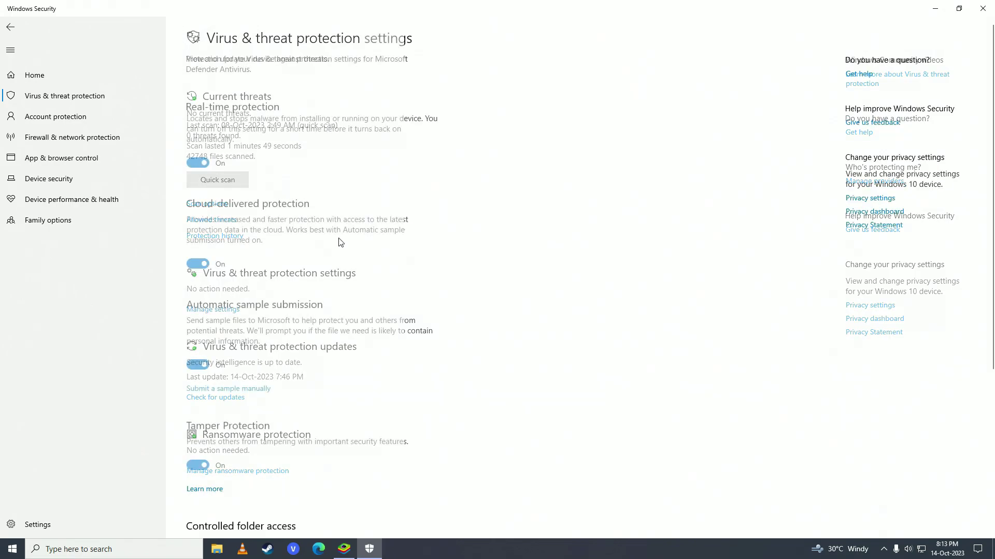
pyautogui.click(198, 164)
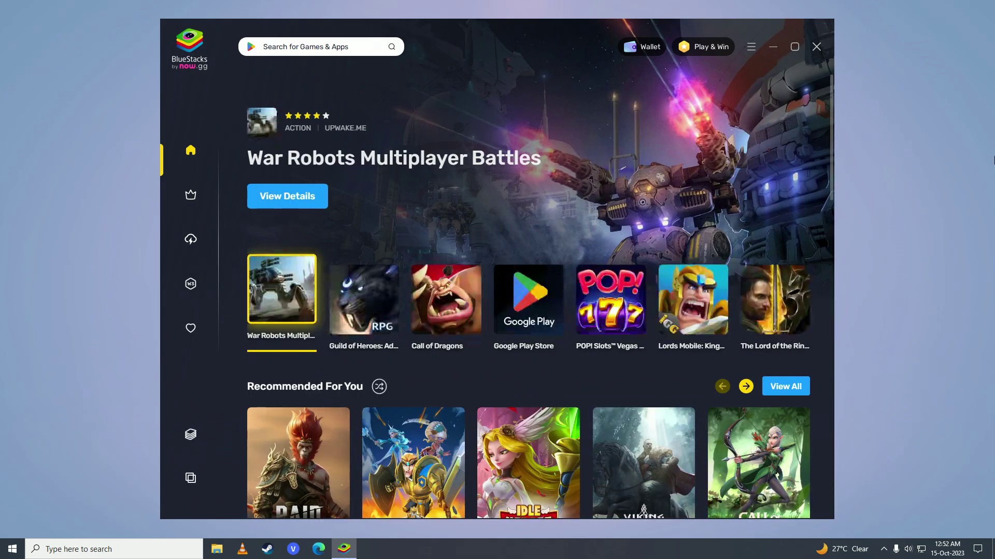
# Step: Search Google Play for 'inshot', install Video Editor & Maker - InShot, and launch it
pyautogui.click(526, 305)
pyautogui.click(505, 154)
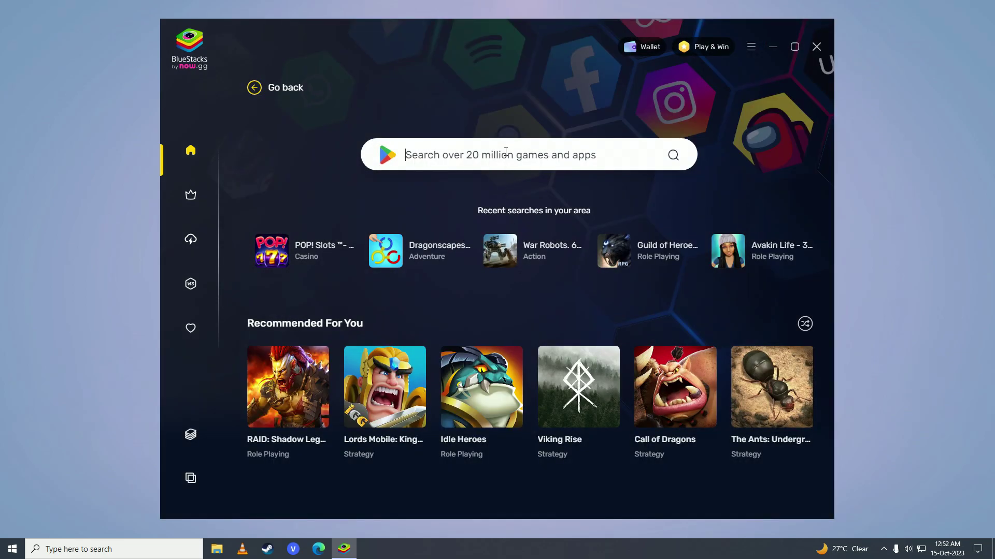
pyautogui.write('inshot')
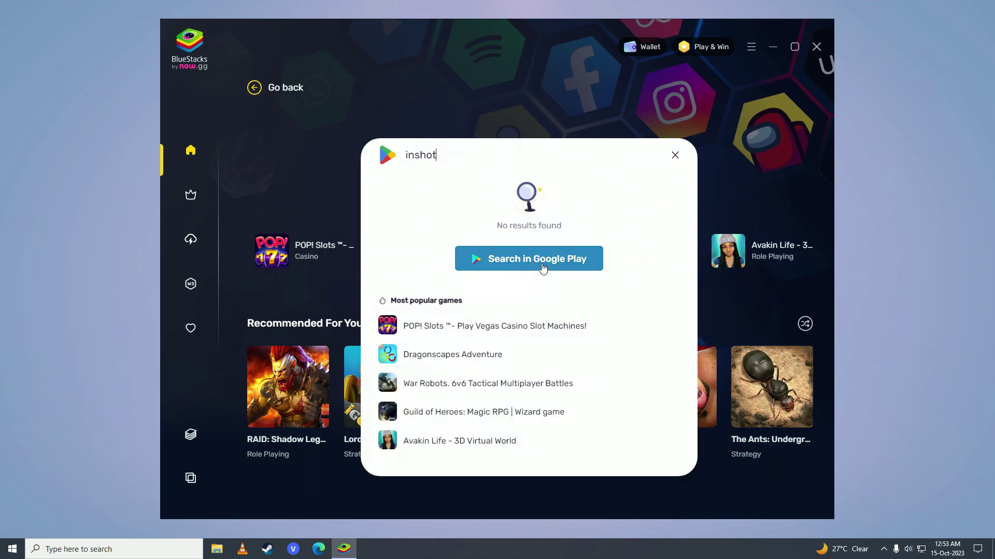
pyautogui.click(542, 268)
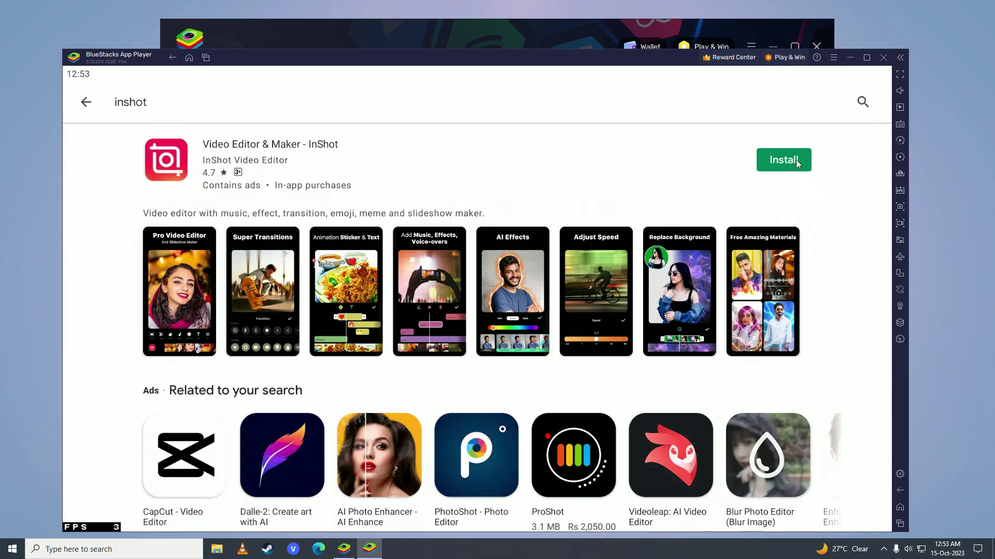
pyautogui.click(798, 160)
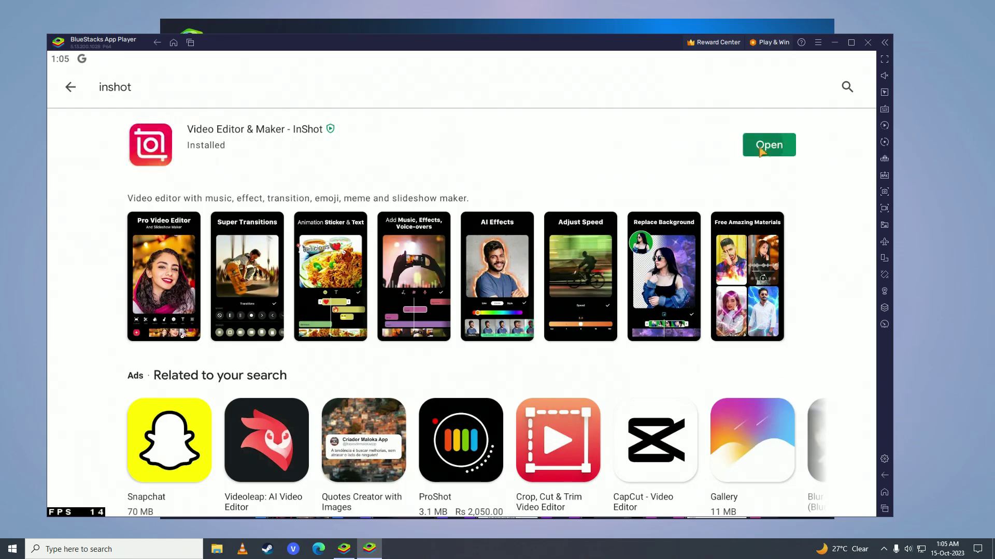
pyautogui.click(759, 146)
# Step: Switch the BlueStacks emulator to full screen with F11
pyautogui.press('F11')
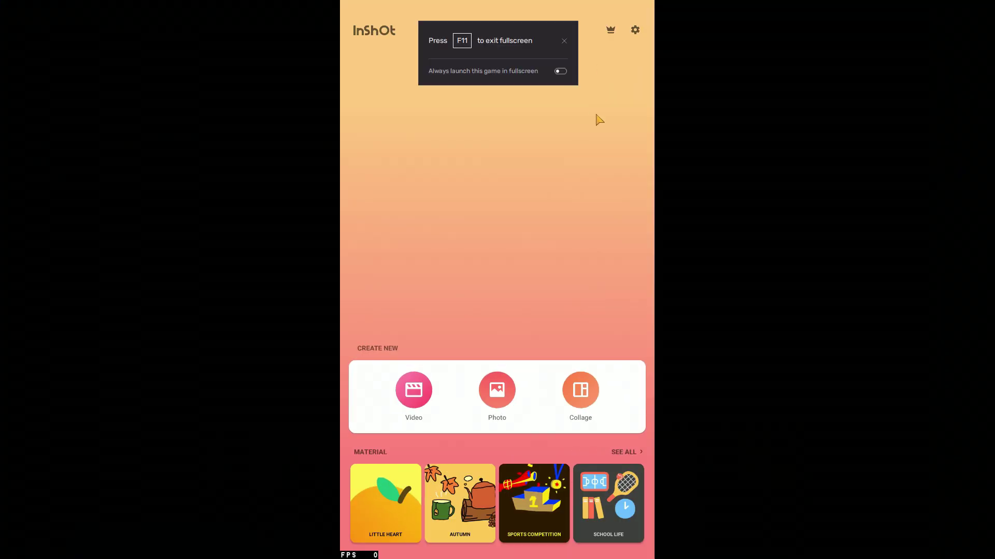